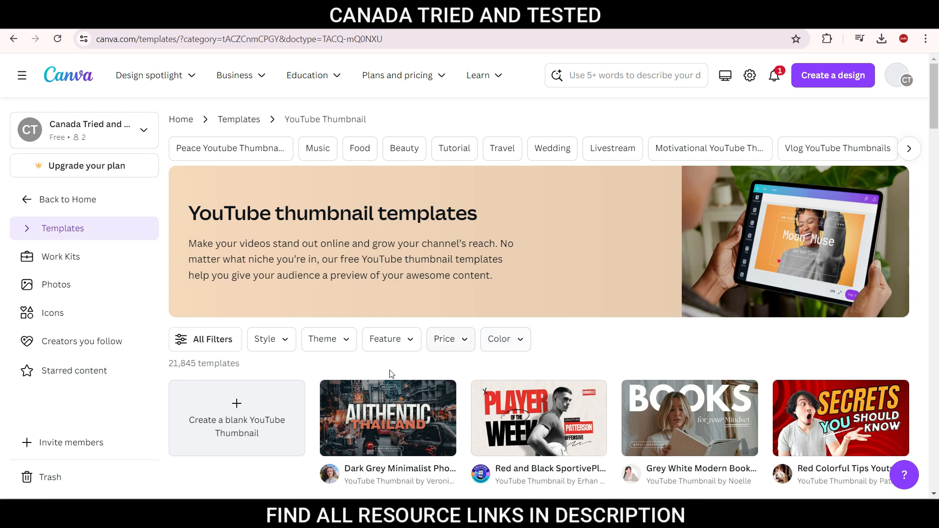
Create a blank YouTube thumbnail design from the YouTube thumbnail templates page
drag(936, 117, 936, 78)
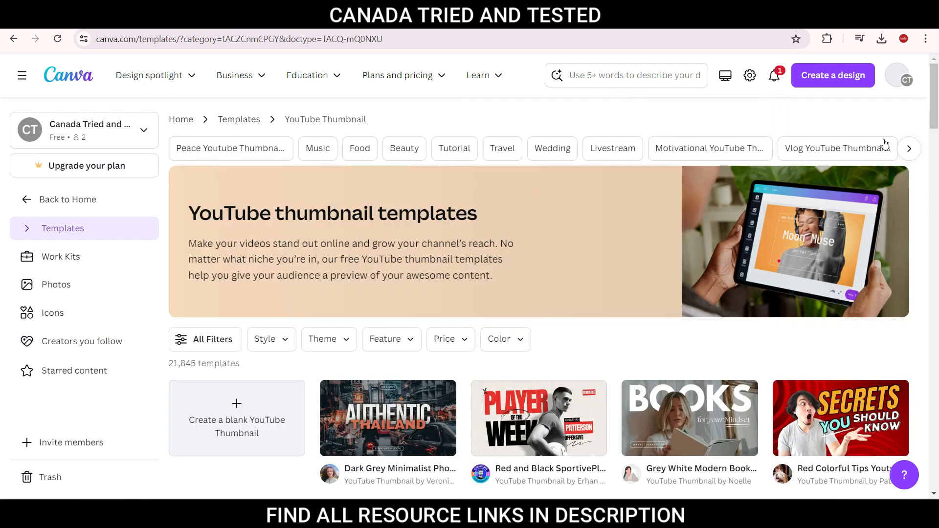
click(240, 404)
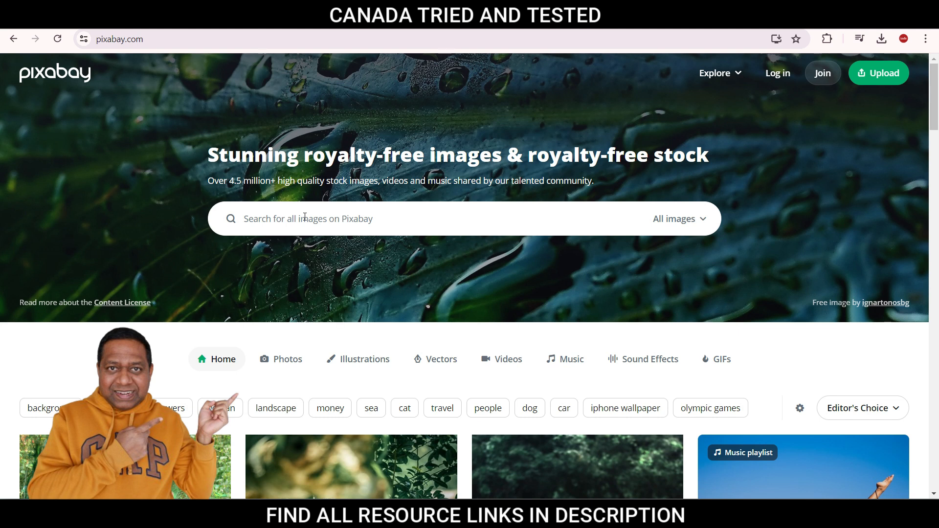
Switch to Pixabay, search for influencers and limit the results to horizontal images
click(305, 221)
text(influencer)
click(268, 258)
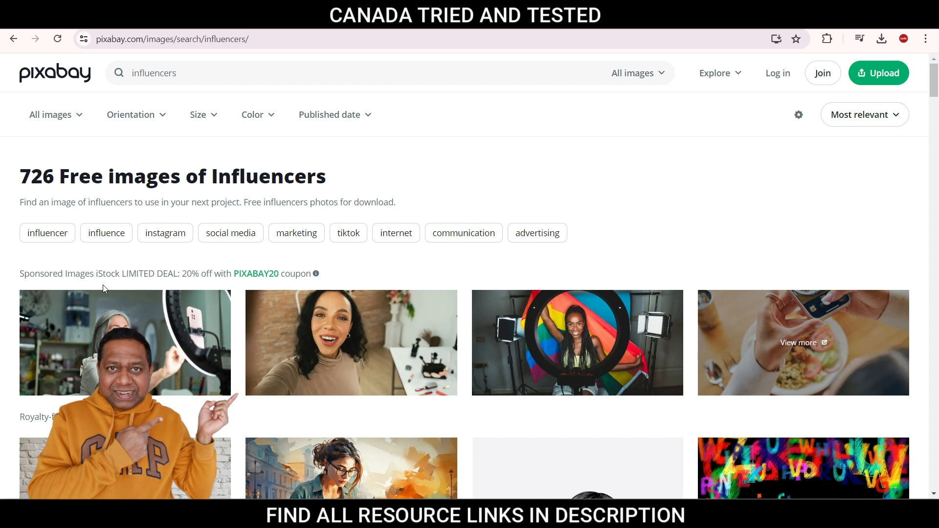
click(137, 115)
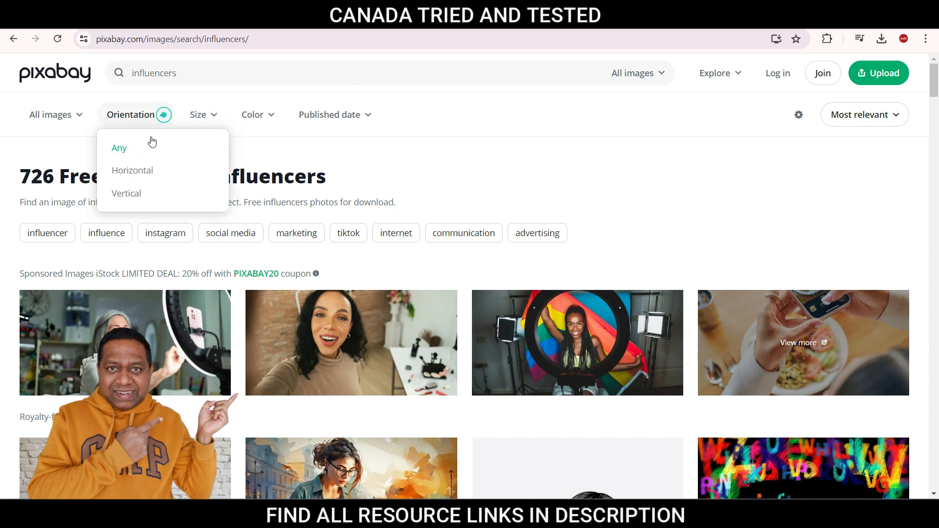
click(142, 169)
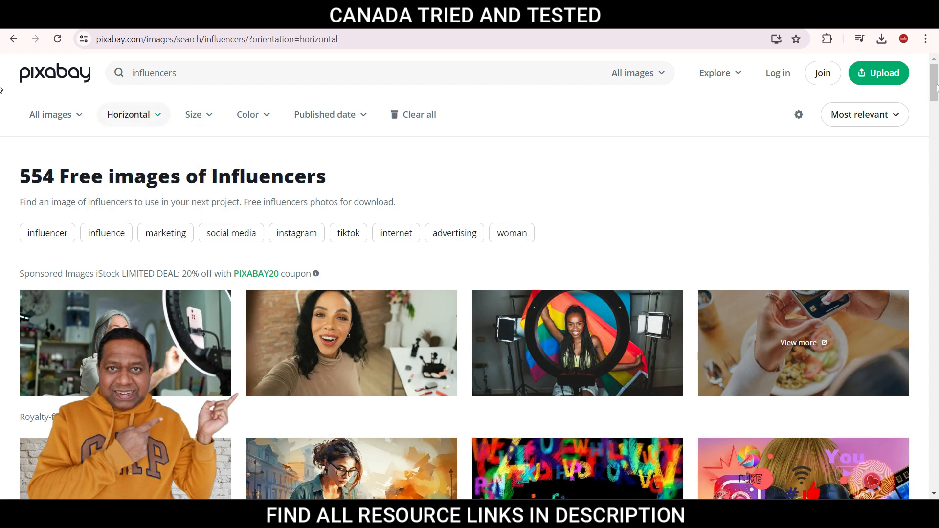
Open the photo of the woman holding a fan of banknotes against a yellow background
scroll(1, 103, down, 3)
drag(937, 99, 937, 153)
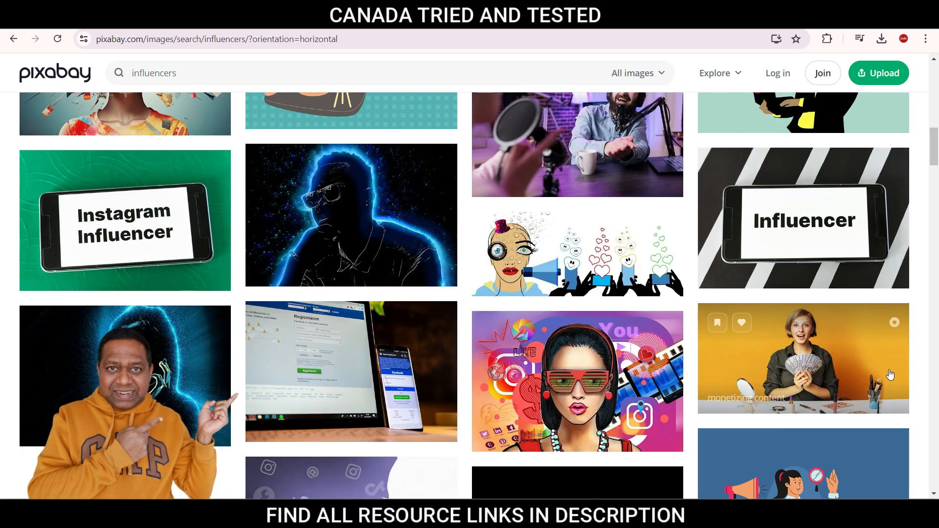
click(834, 354)
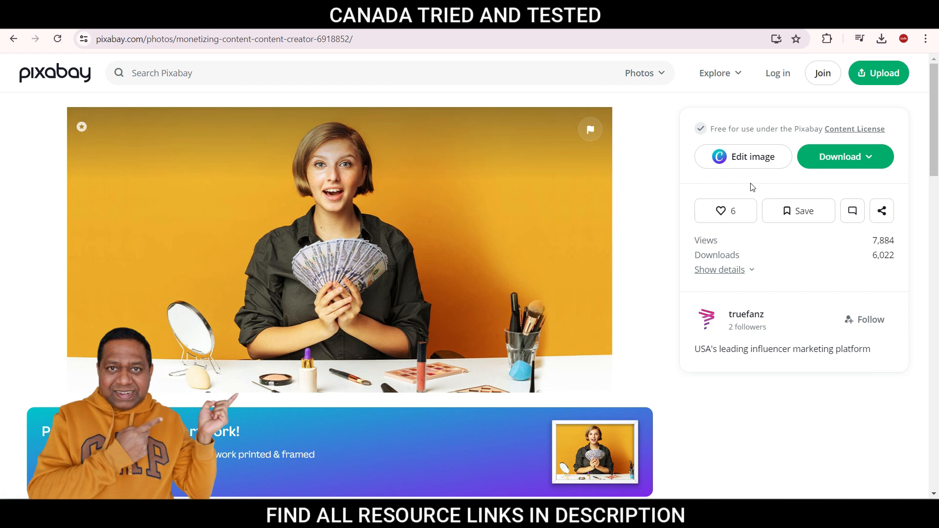
click(866, 133)
drag(327, 323, 437, 324)
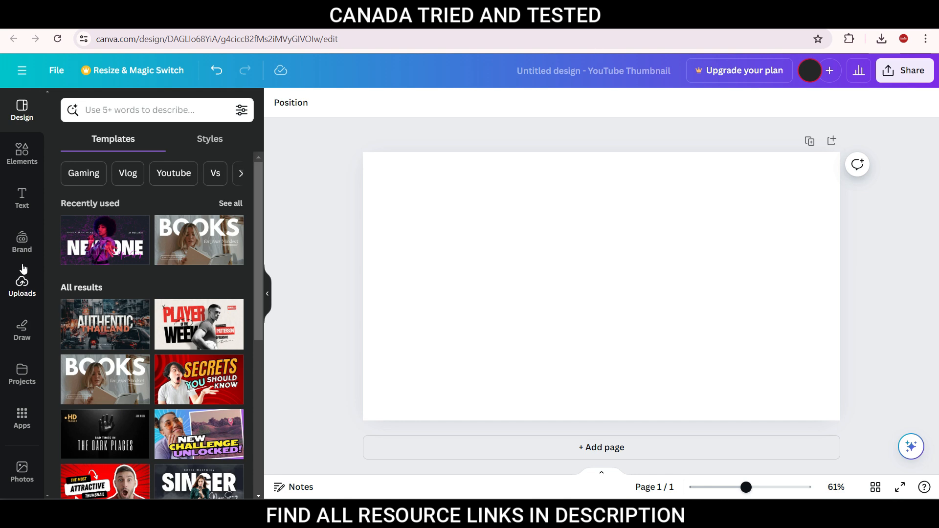
Switch to the blank Canva design and add the uploaded yellow-background photo, enlarged to cover the whole page
click(27, 297)
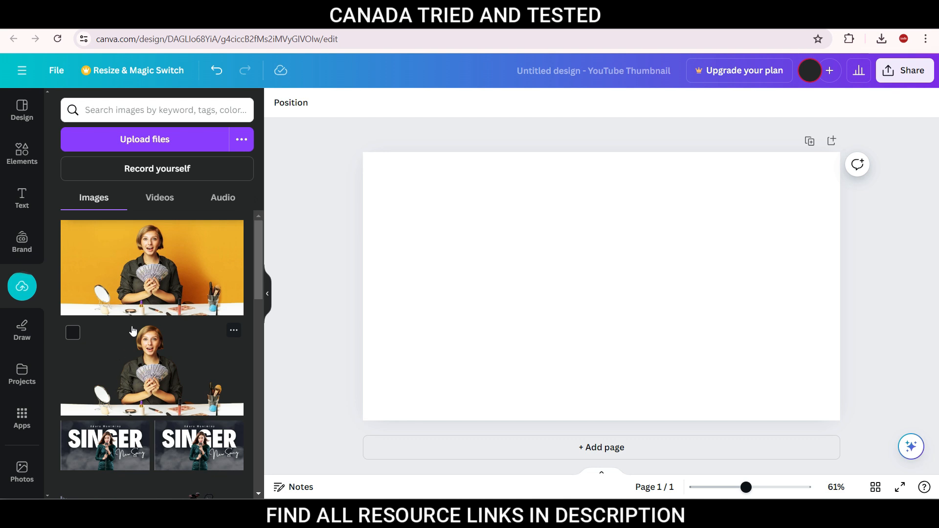
click(178, 266)
drag(550, 251, 469, 206)
drag(691, 320, 849, 440)
Add the uploaded background-free cutout of the woman and scale it to line up exactly over the photo
click(166, 387)
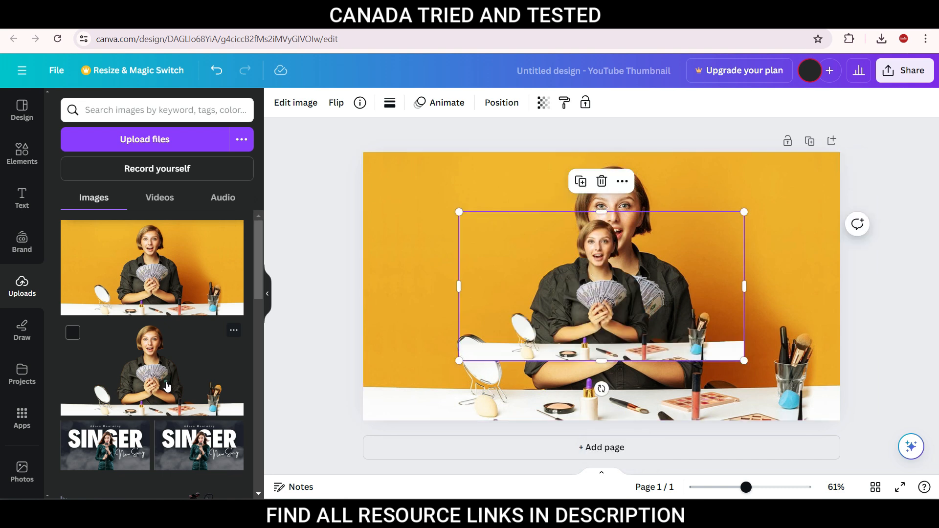
drag(550, 298, 454, 239)
drag(647, 301, 878, 426)
click(903, 373)
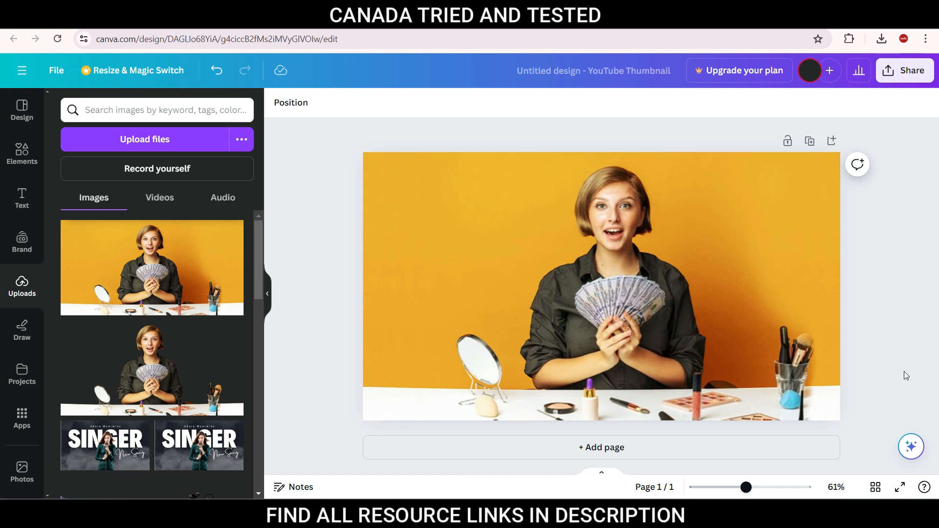
Inspect the design's layer order for the cutout, the background photo and the page
right_click(443, 204)
click(505, 264)
click(675, 370)
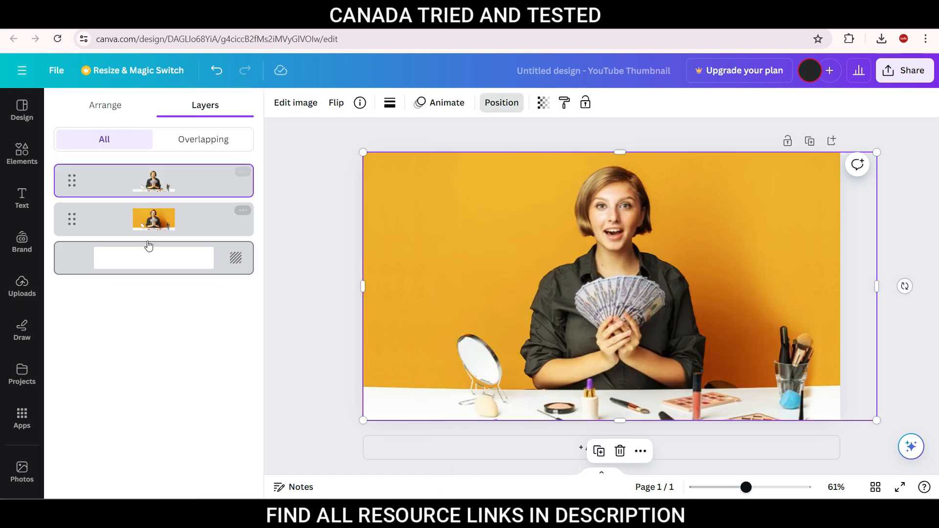
click(330, 311)
click(331, 311)
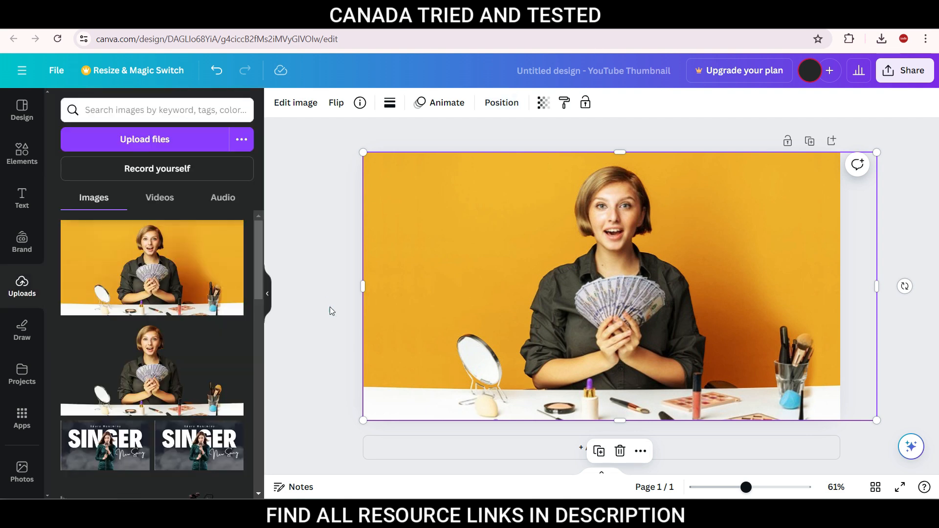
Add a rounded square shape, stretch it into a wide card beside the woman's head and fill it white
click(15, 163)
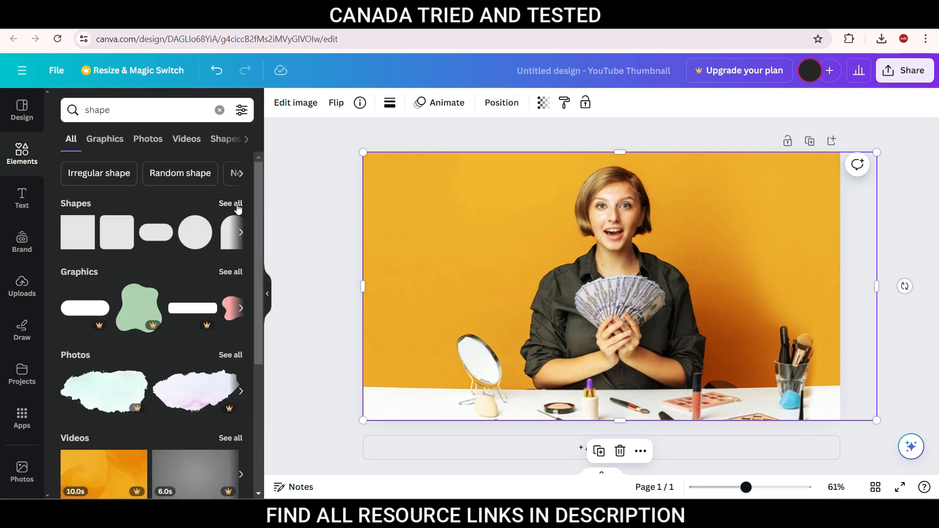
click(238, 209)
click(131, 193)
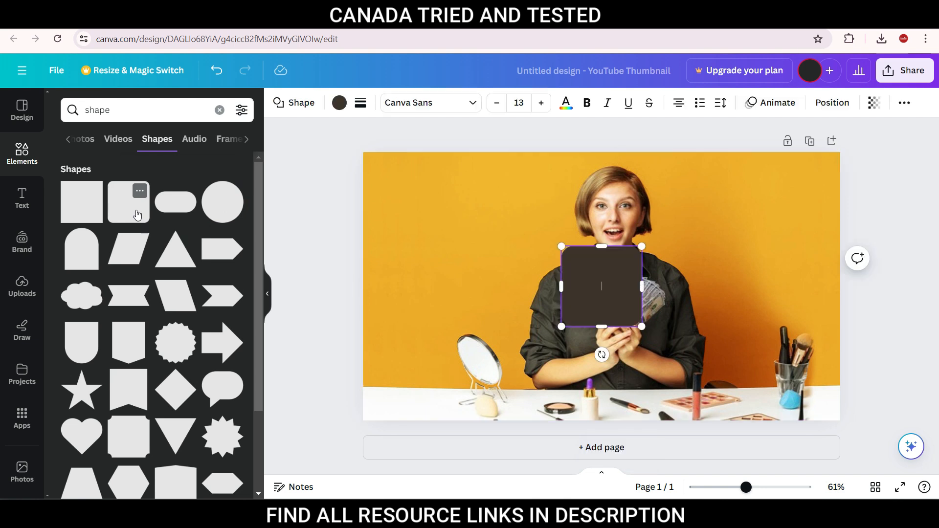
click(893, 292)
drag(610, 291, 460, 224)
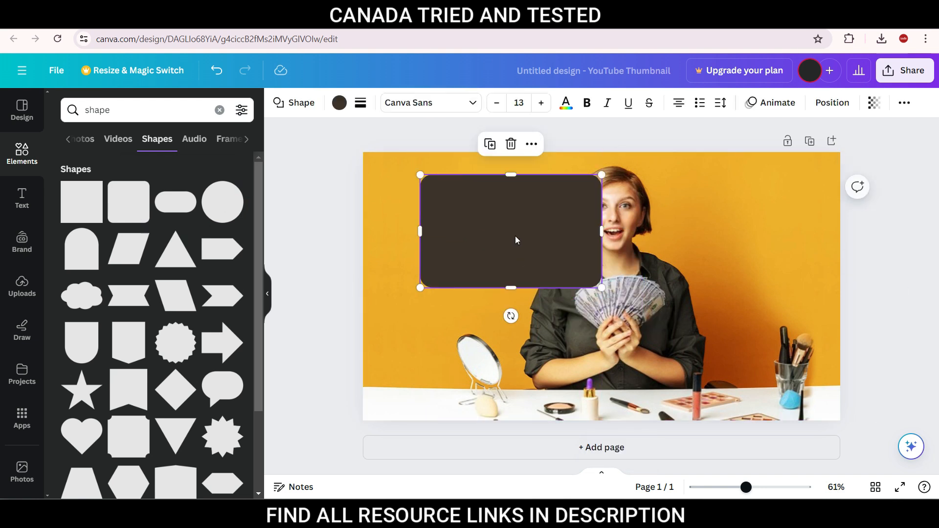
drag(516, 239, 495, 226)
click(339, 103)
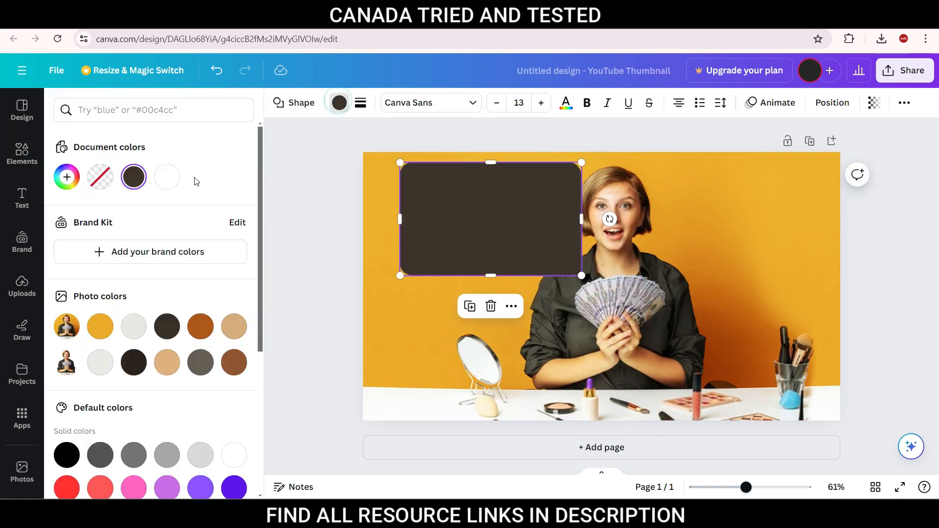
click(166, 177)
Add a starburst badge shape, shrunk and placed in the white card's upper-right corner
click(223, 437)
drag(635, 317, 553, 190)
click(880, 300)
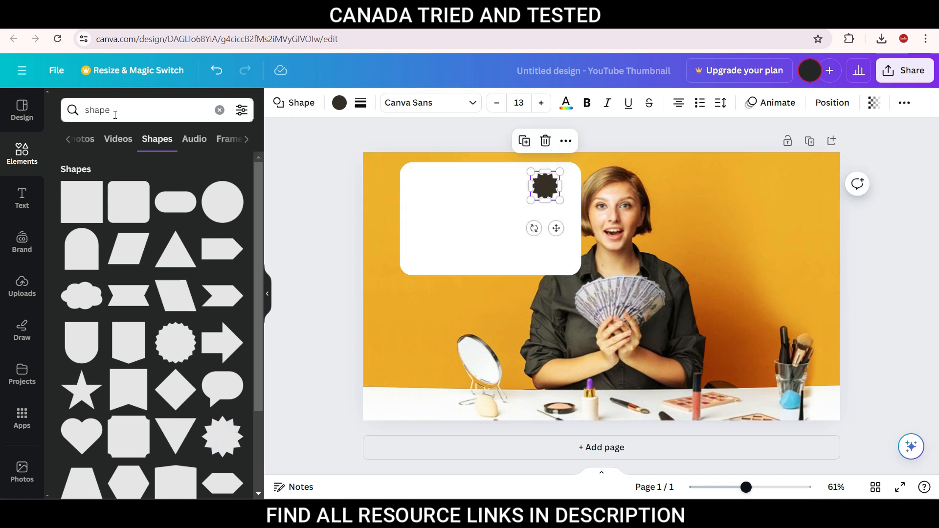
Place the recently used green check-mark graphic, scaled down, on the starburst badge and recolor its circle turquoise
click(133, 109)
double_click(133, 109)
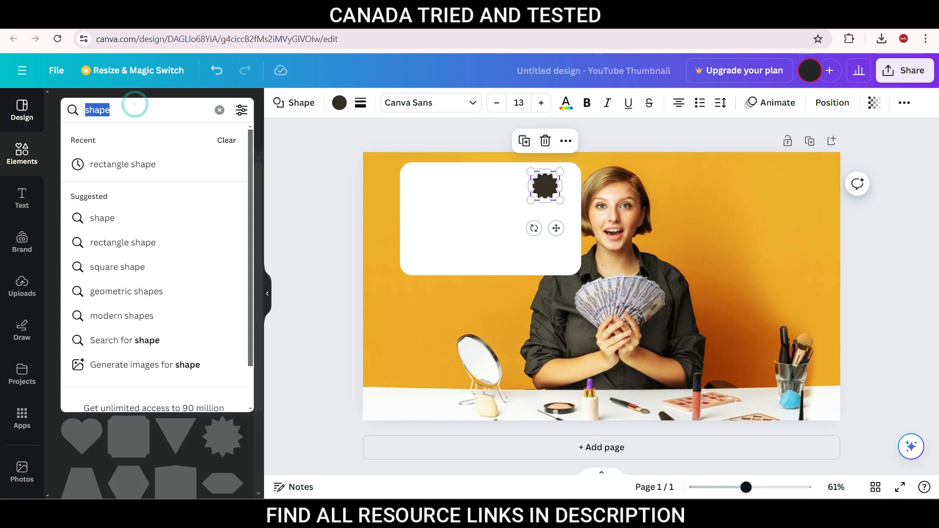
key(BackSpace)
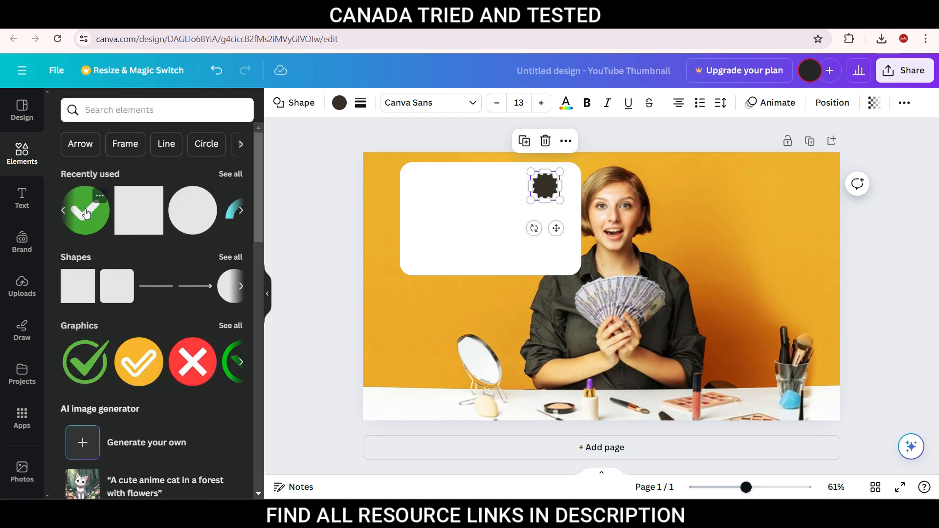
click(85, 212)
drag(599, 273, 546, 189)
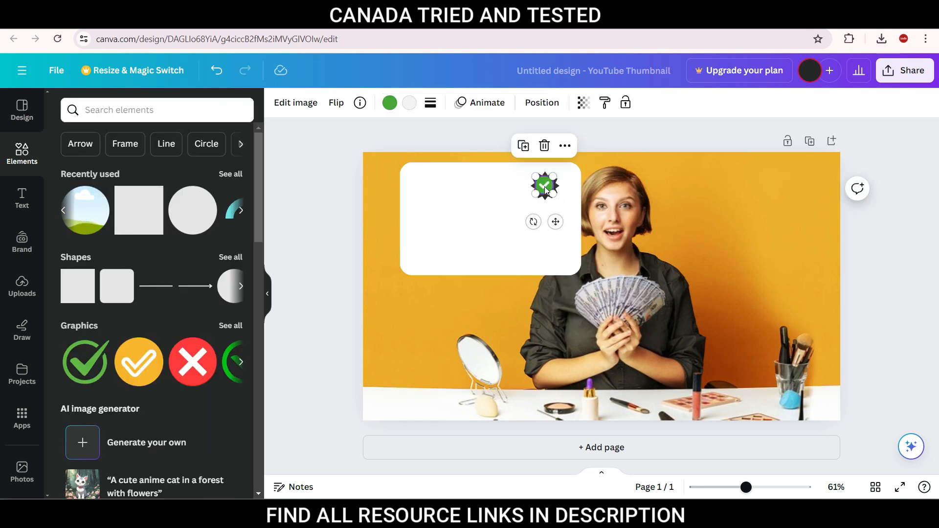
click(390, 102)
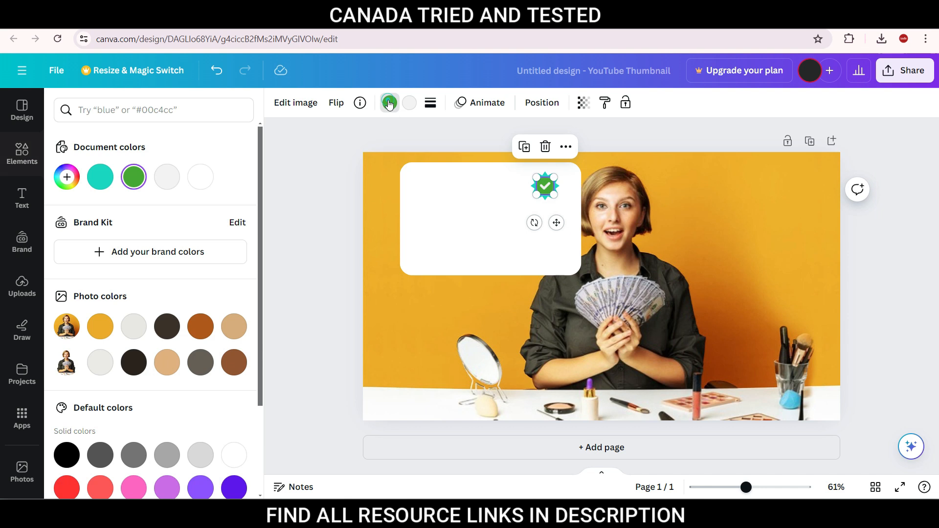
click(103, 172)
key(Escape)
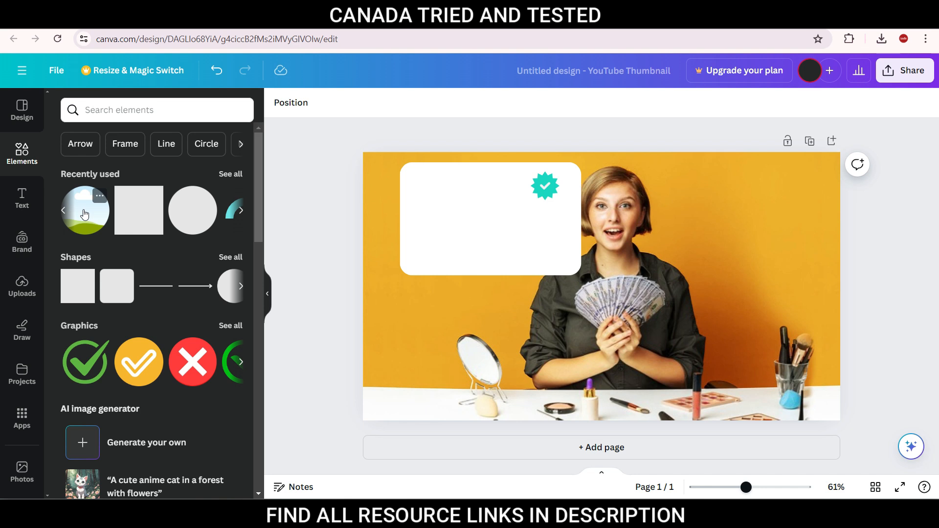
Add a circular picture frame, shrunk and placed in the white card's upper-left corner
click(234, 174)
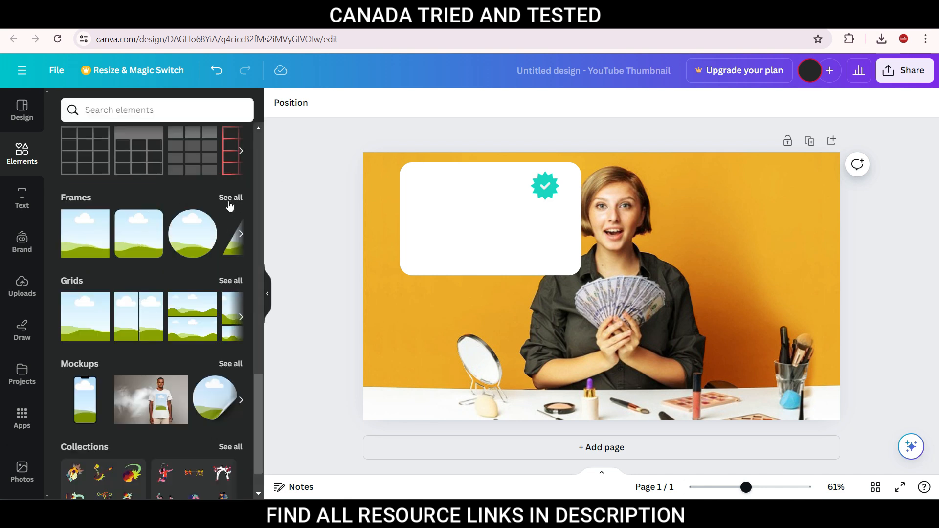
click(230, 198)
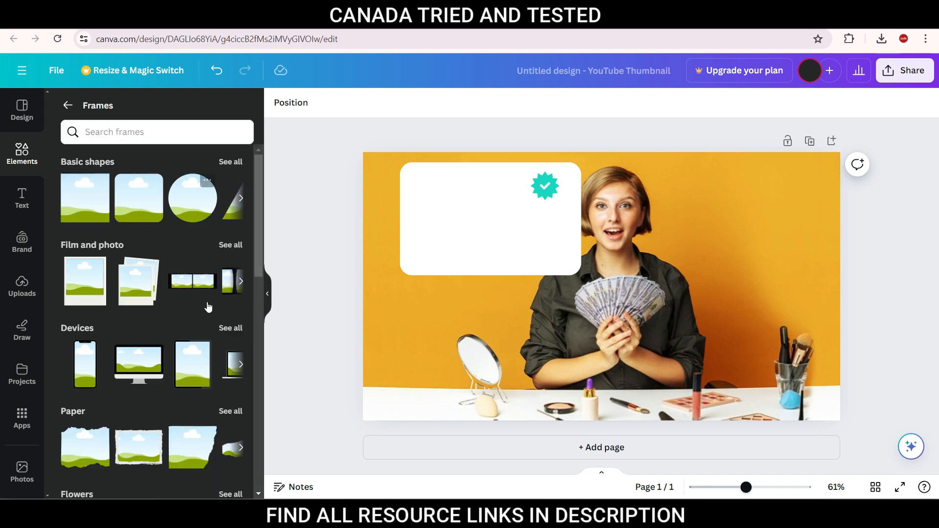
click(193, 198)
drag(675, 360, 449, 200)
click(329, 280)
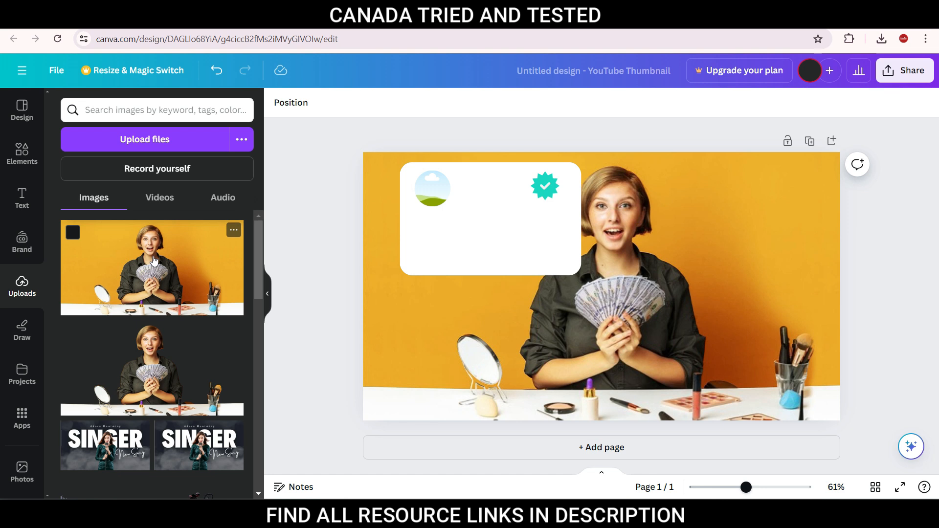
Add the yellow-background photo again, crop it to the woman's figure and place it in the circular frame
click(154, 261)
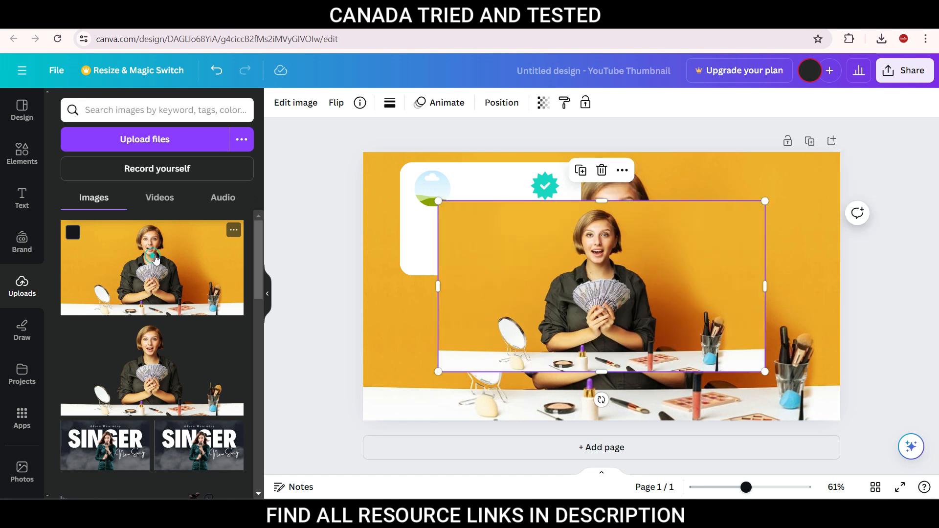
drag(763, 287, 631, 286)
drag(438, 286, 568, 286)
drag(610, 364, 434, 196)
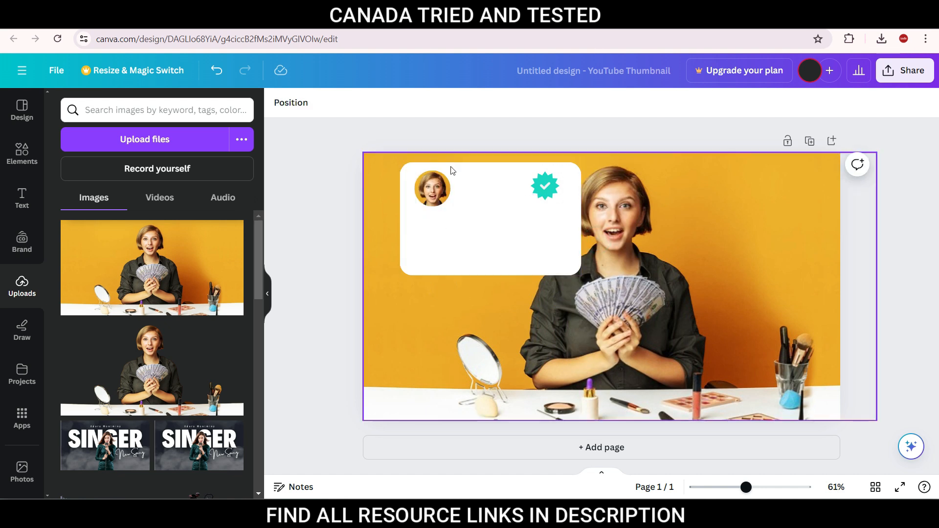
Add a heading with the person's full name, shrunk to fit between the profile picture and the check badge
click(22, 198)
click(129, 257)
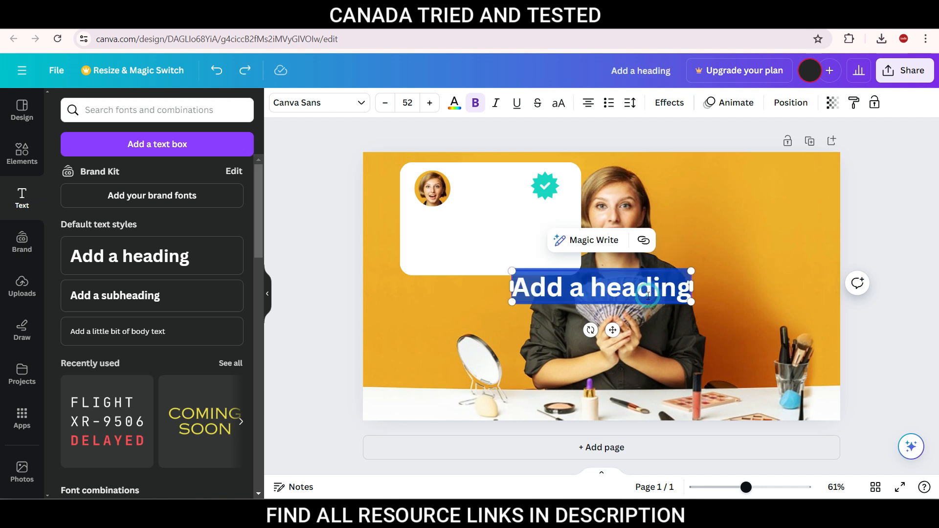
text(Sofia James)
click(761, 310)
drag(603, 283, 528, 182)
drag(601, 201, 519, 196)
drag(501, 180, 504, 188)
click(412, 222)
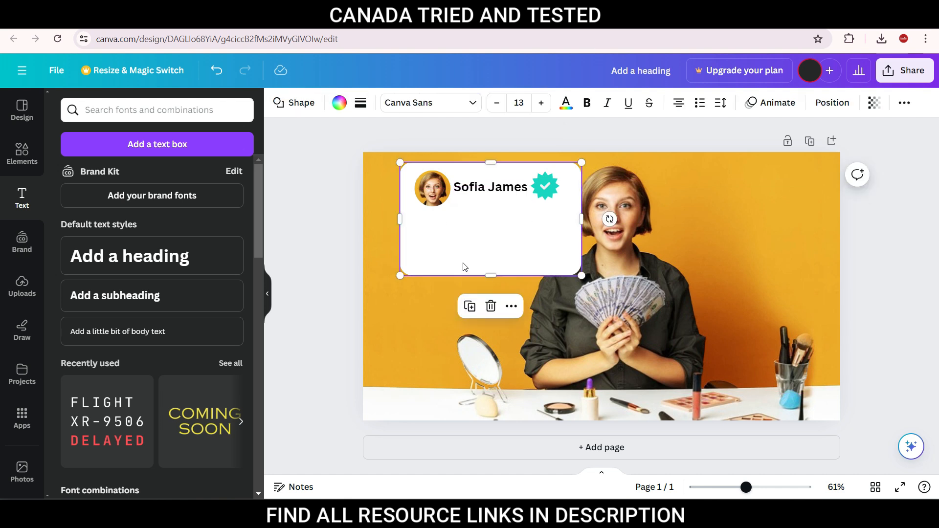
Duplicate the name text below itself and change the copy to "Rise above, achieve your dreams."
click(494, 188)
drag(495, 189, 461, 229)
double_click(461, 229)
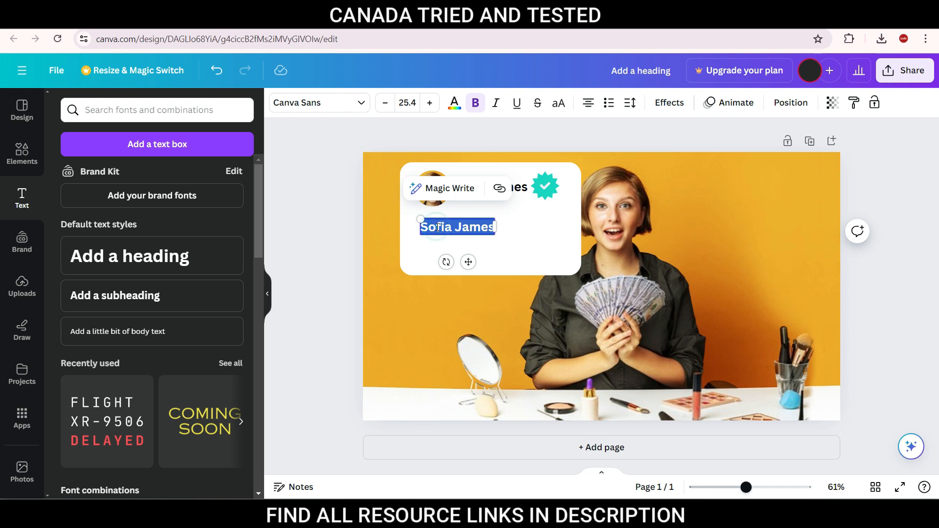
text(Rise above, achieve your dreams.)
click(315, 273)
Resize the quote to two lines across the white card, left-align it and center its box in the card
drag(463, 245, 515, 237)
drag(594, 231, 566, 264)
click(588, 102)
drag(470, 235, 473, 235)
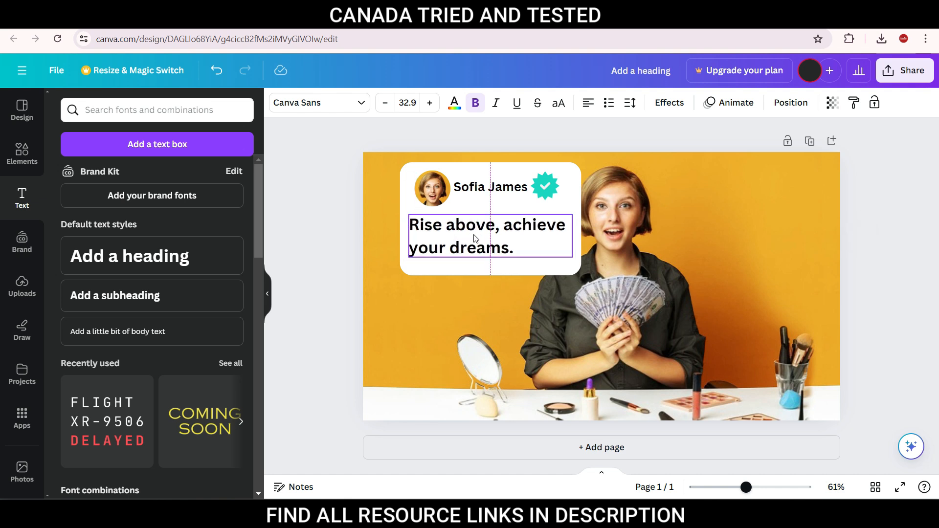
click(333, 253)
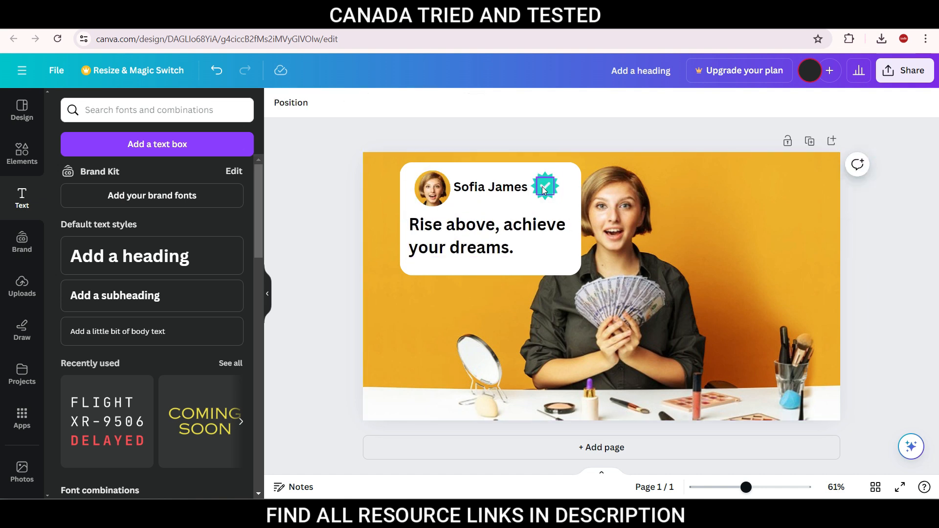
Change the check-mark circle's color to blue #2097E9
click(545, 189)
click(389, 103)
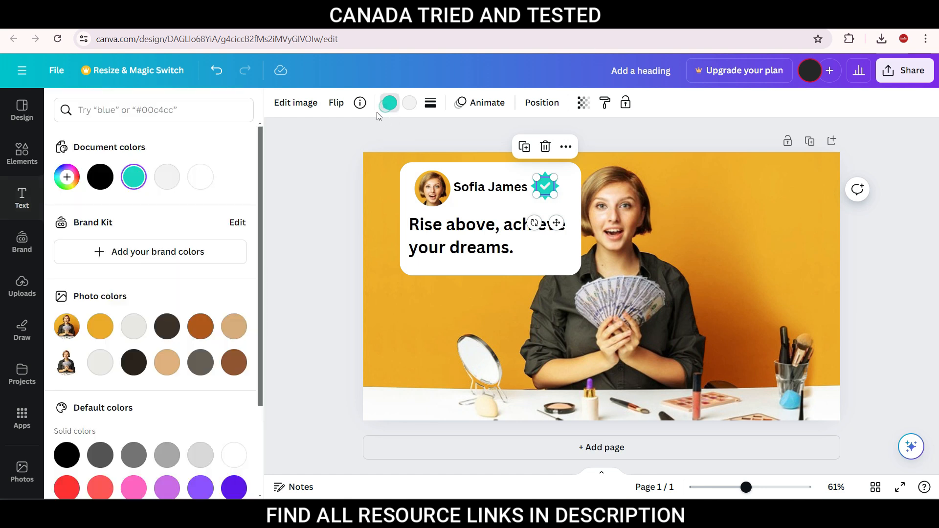
click(66, 177)
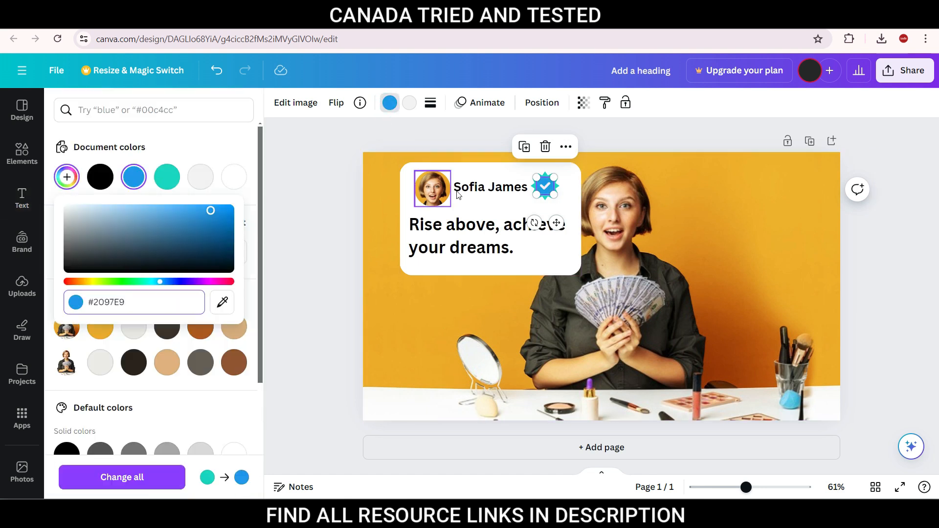
Move the cut-out woman image up in the layer order to sit above the profile picture and below the name text
click(331, 277)
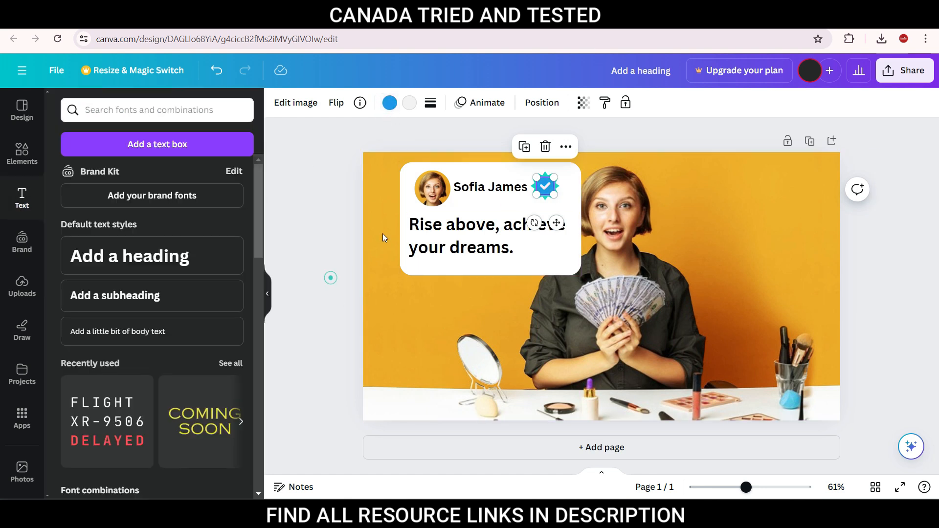
click(559, 190)
click(909, 233)
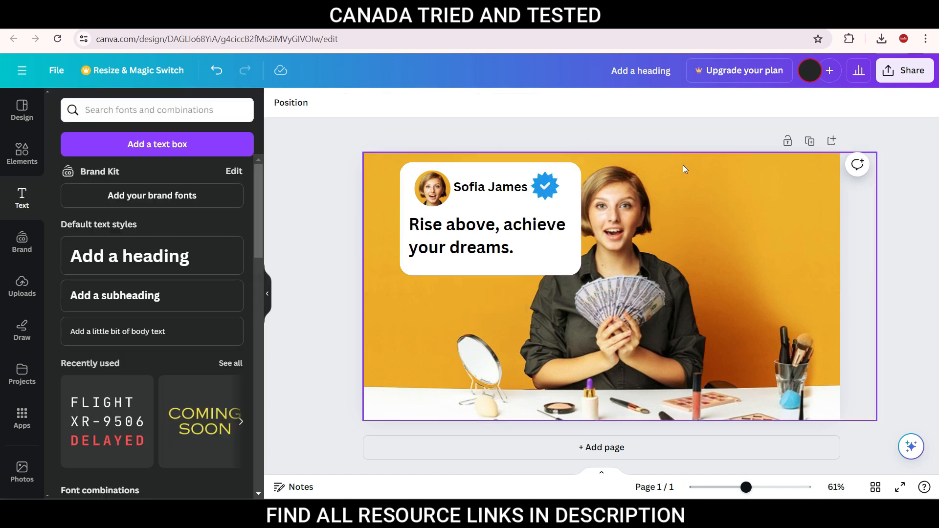
click(705, 235)
right_click(705, 235)
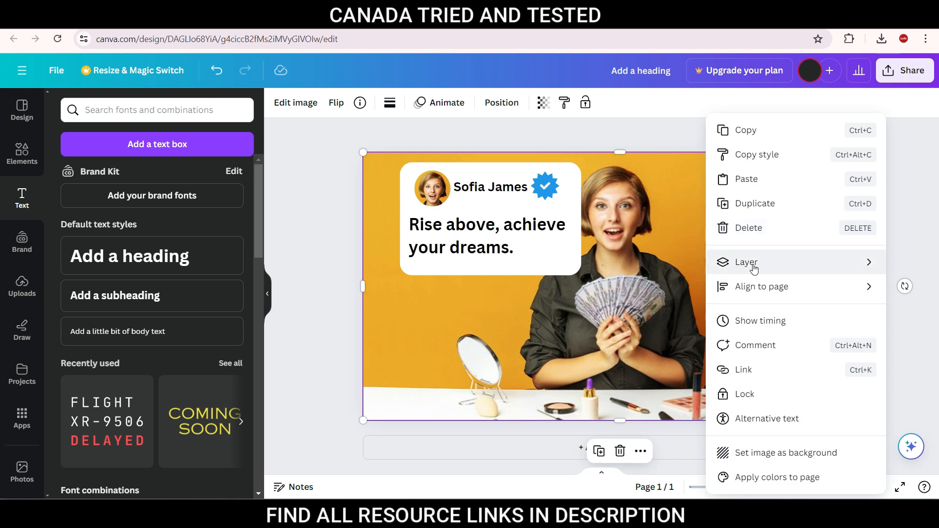
mouse_move(750, 262)
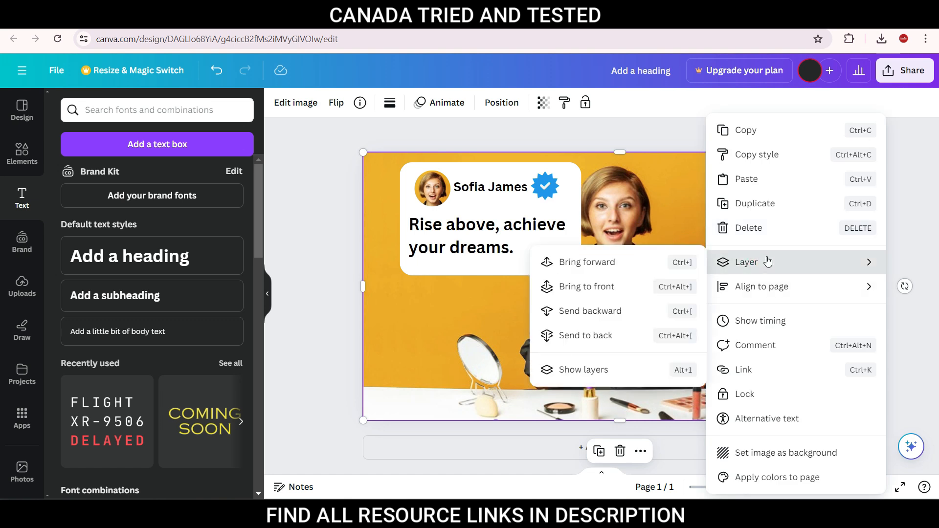
click(595, 369)
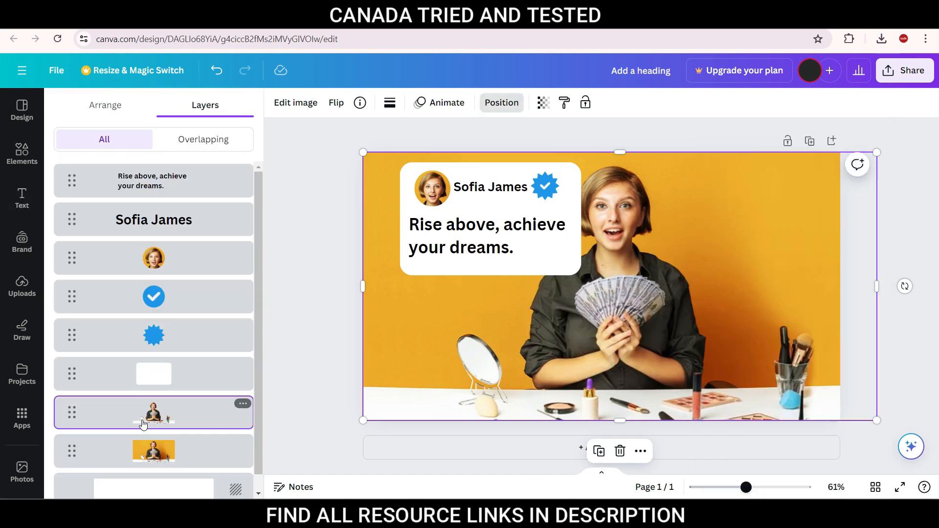
drag(143, 424, 145, 259)
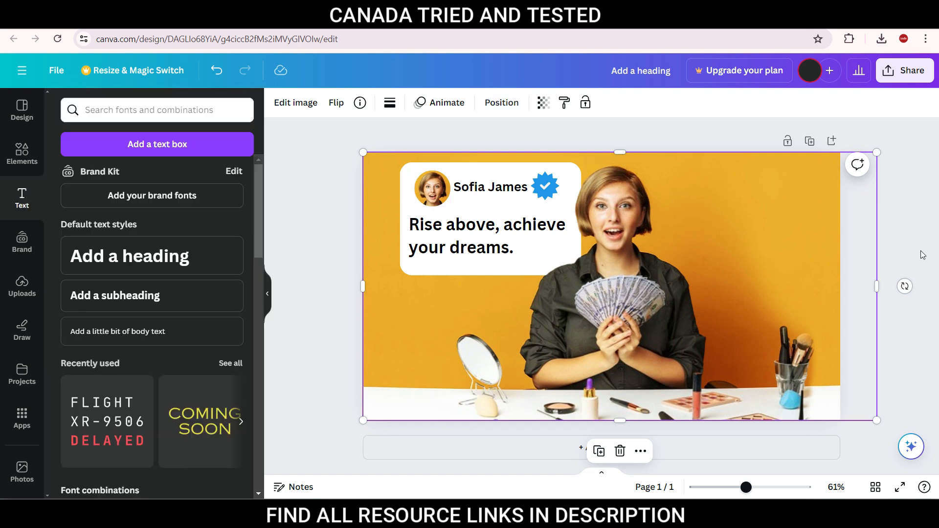
click(922, 255)
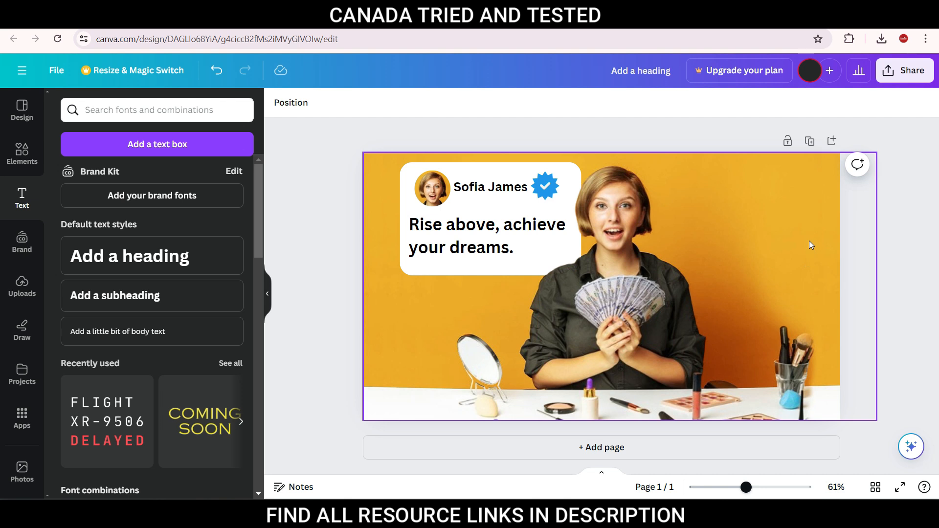
Duplicate the thumbnail page and delete the original orange-background photo from the copy
click(810, 142)
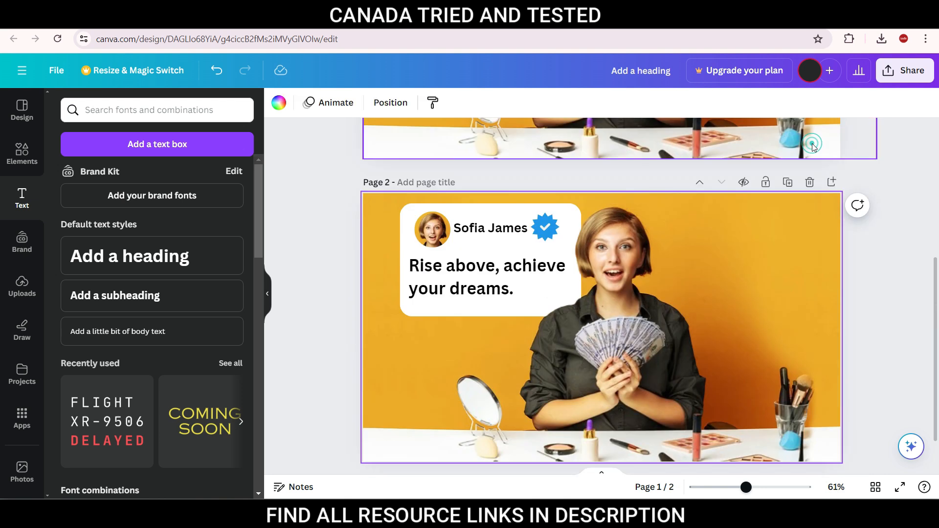
right_click(478, 331)
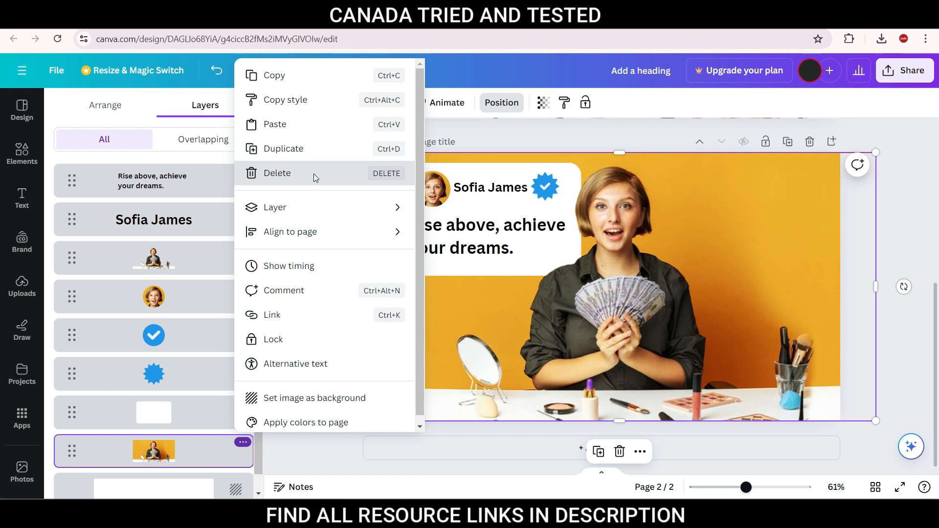
click(316, 177)
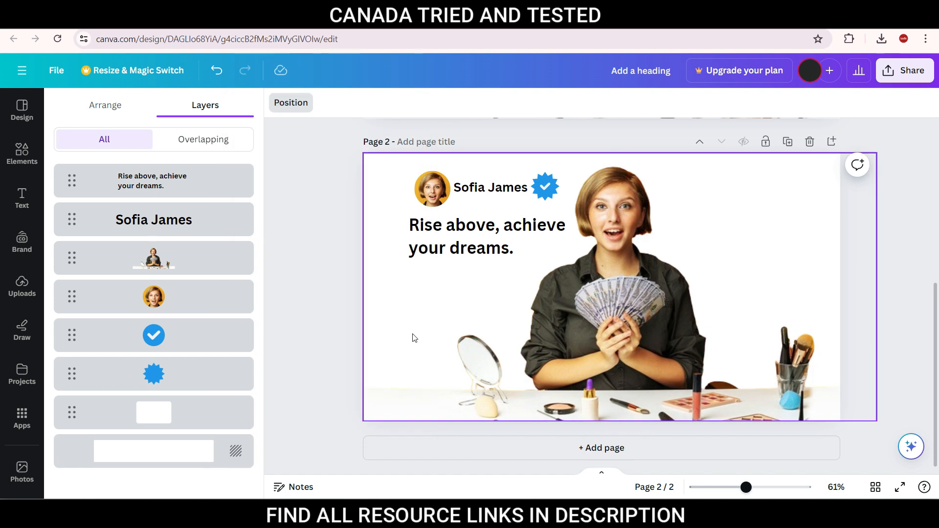
Fill the second page's background with the brown-orange photo color, and adjust it to a custom shade and hue
click(157, 454)
click(279, 102)
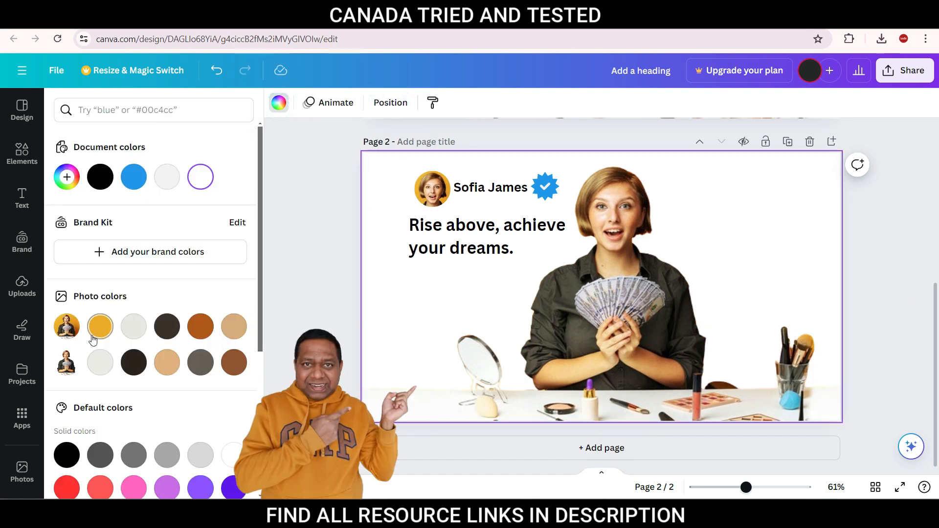
click(201, 327)
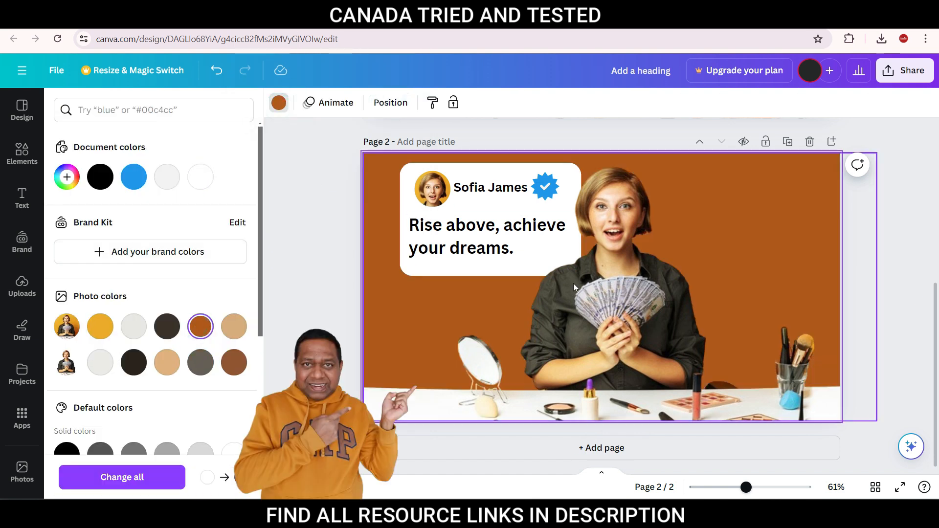
click(70, 184)
mouse_move(206, 260)
mouse_down()
mouse_move(100, 247)
mouse_move(183, 271)
mouse_move(210, 241)
mouse_move(230, 237)
mouse_up()
drag(78, 311, 204, 313)
click(308, 323)
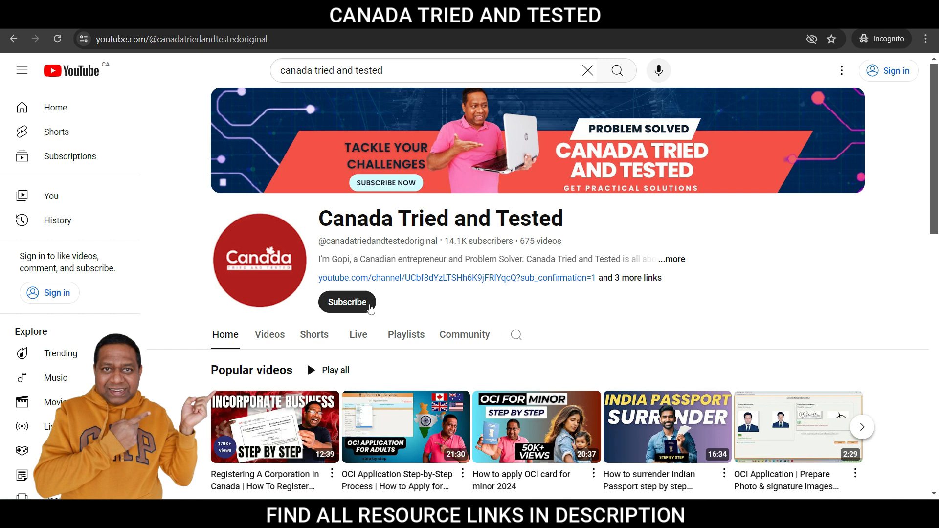
Browse the Canada Tried and Tested channel page on YouTube down to the created playlists and show more of them
scroll(2, 239, down, 6)
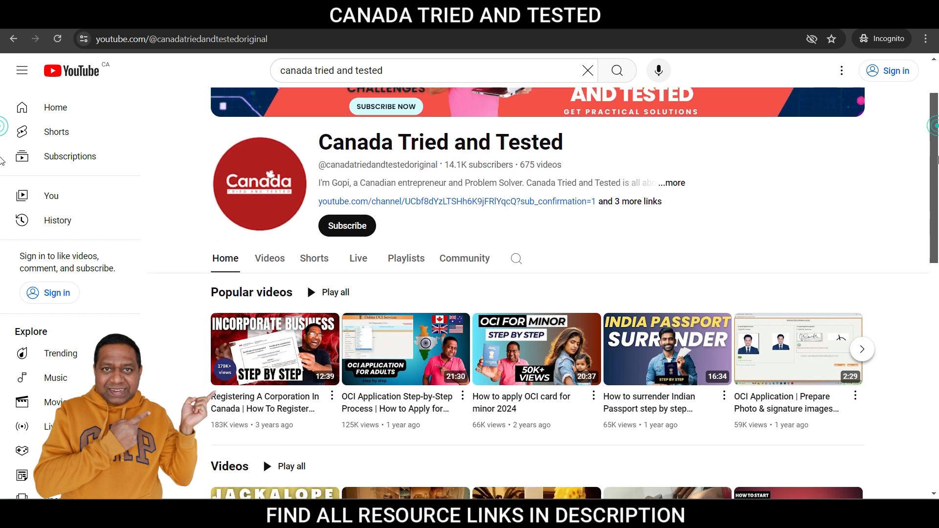
scroll(2, 240, down, 3)
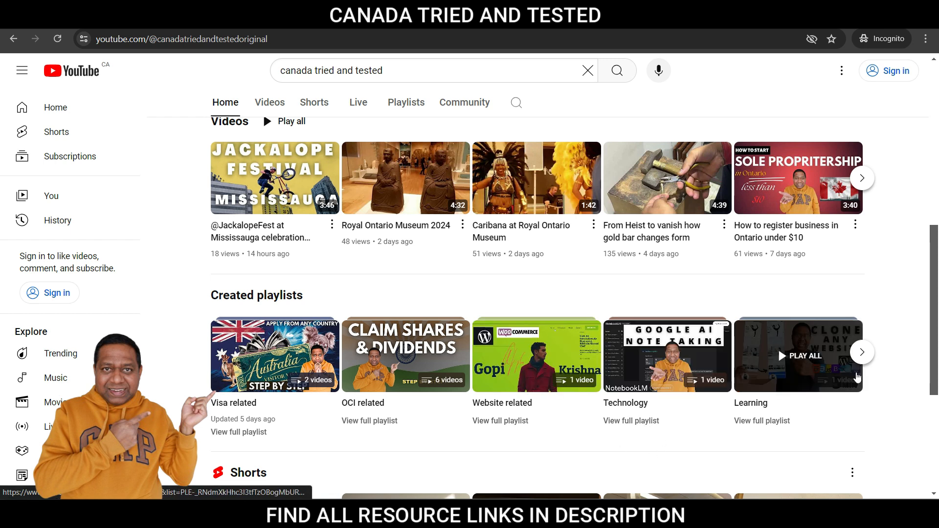
click(862, 353)
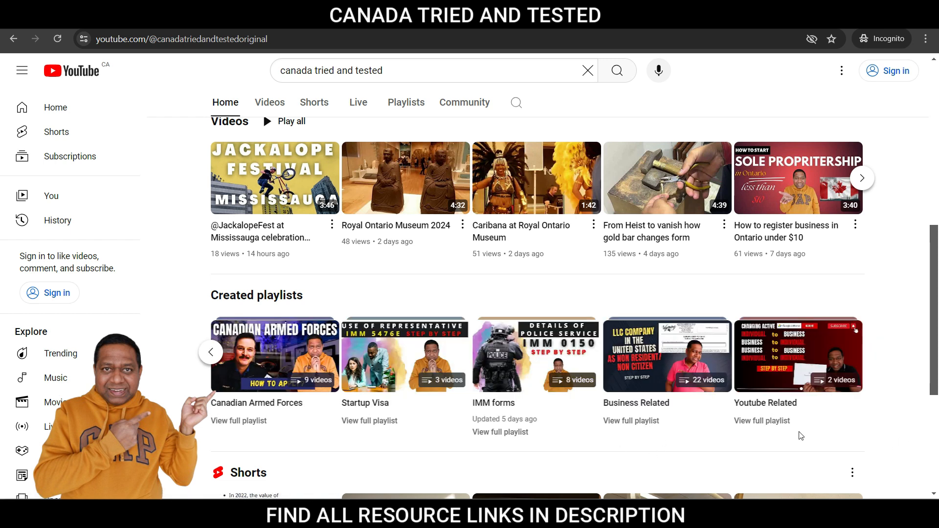